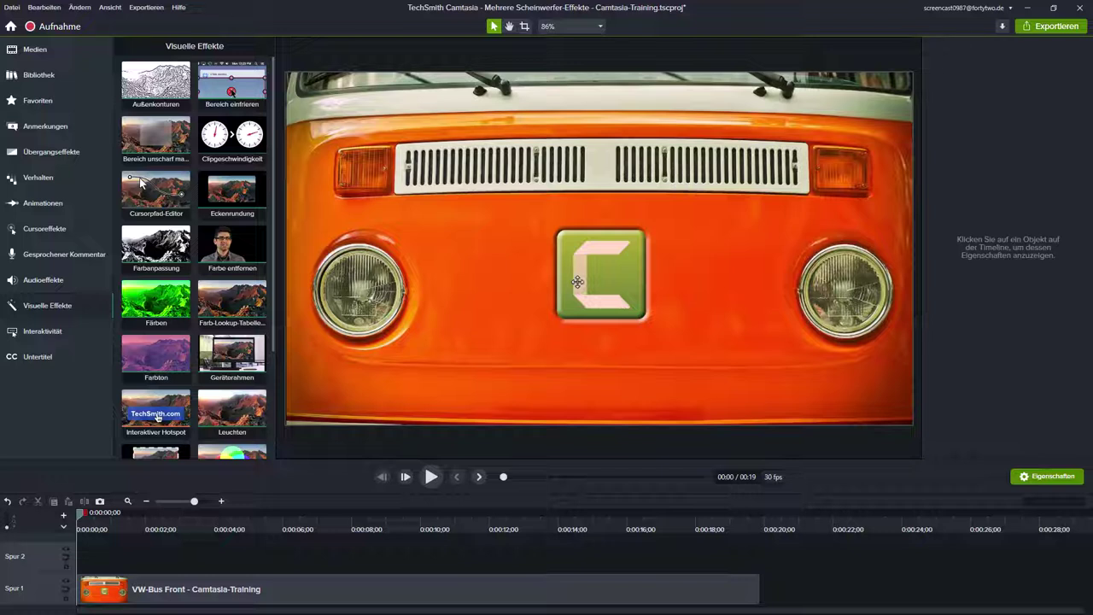
Add a black rectangle shape on track 2 and extend its duration to match the VW bus clip.
left_click(47, 128)
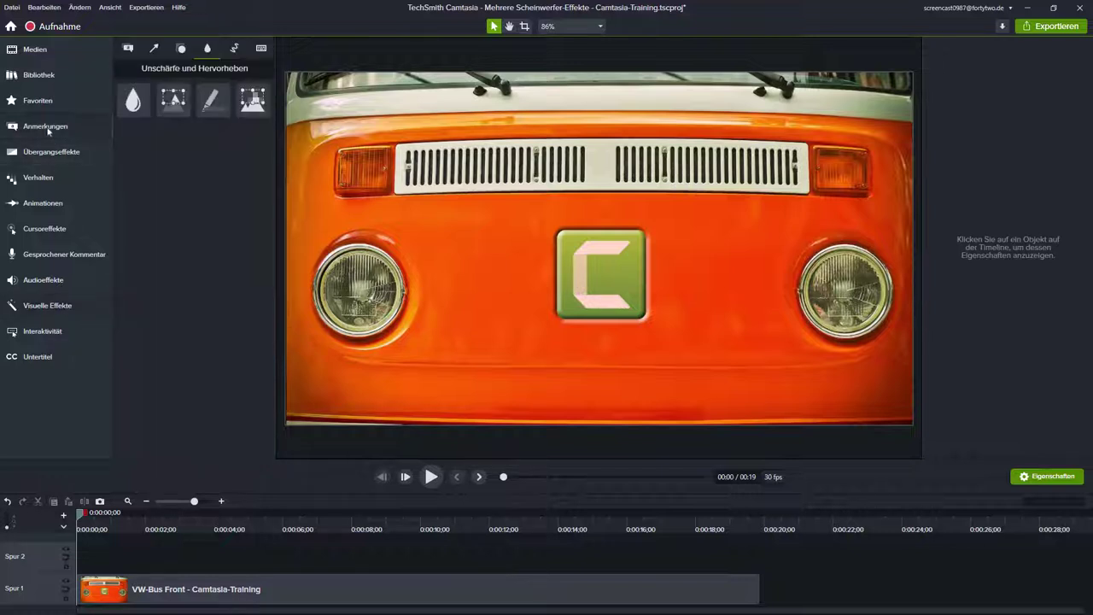
left_click(182, 51)
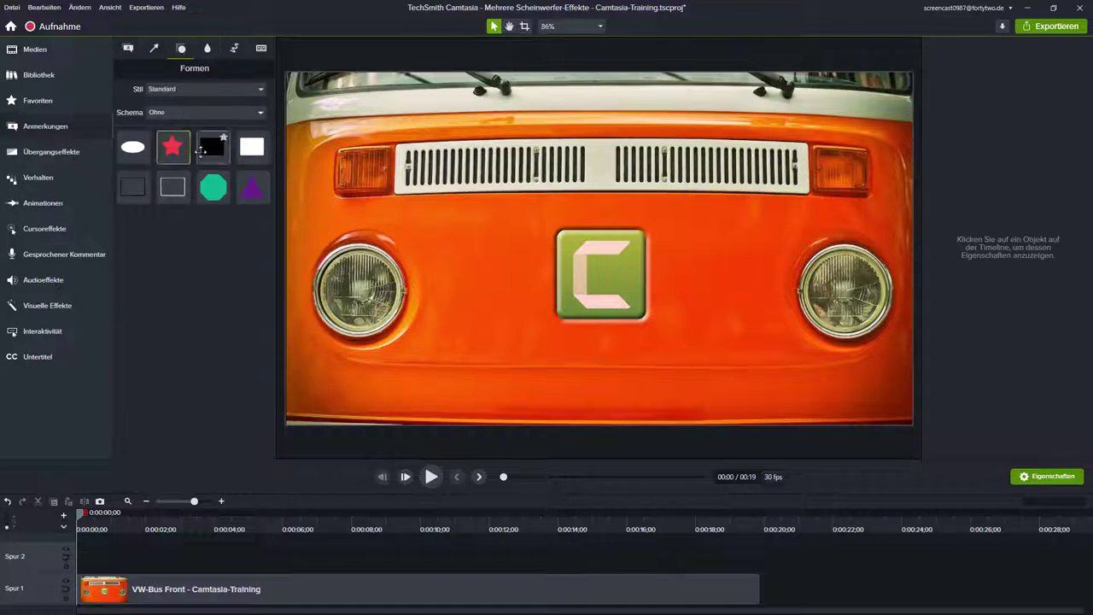
left_click_drag(212, 146, 103, 557)
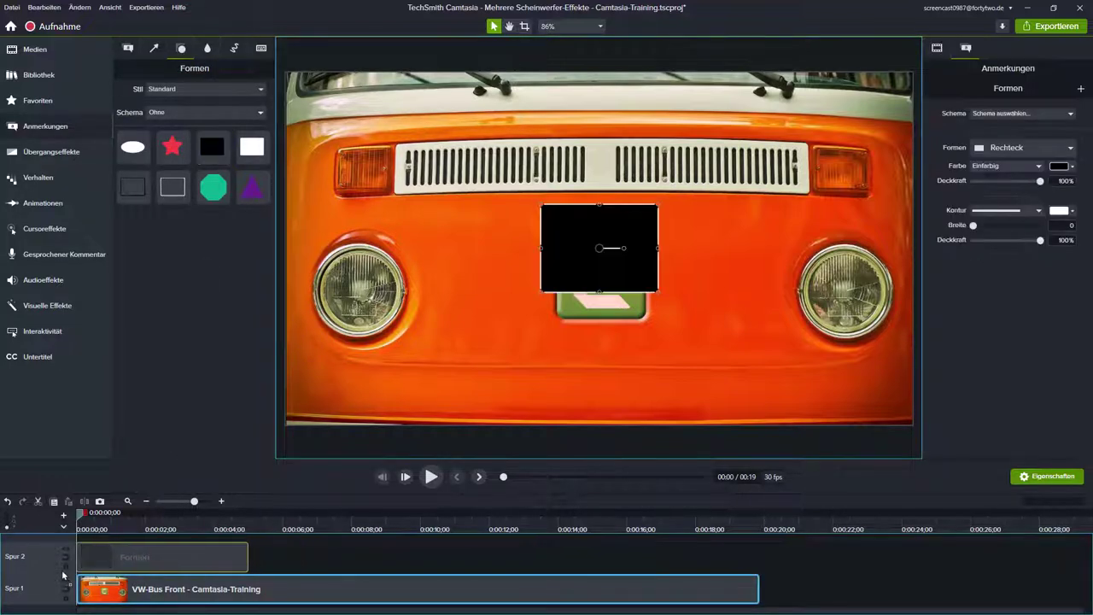
left_click(129, 557)
left_click_drag(245, 557, 759, 557)
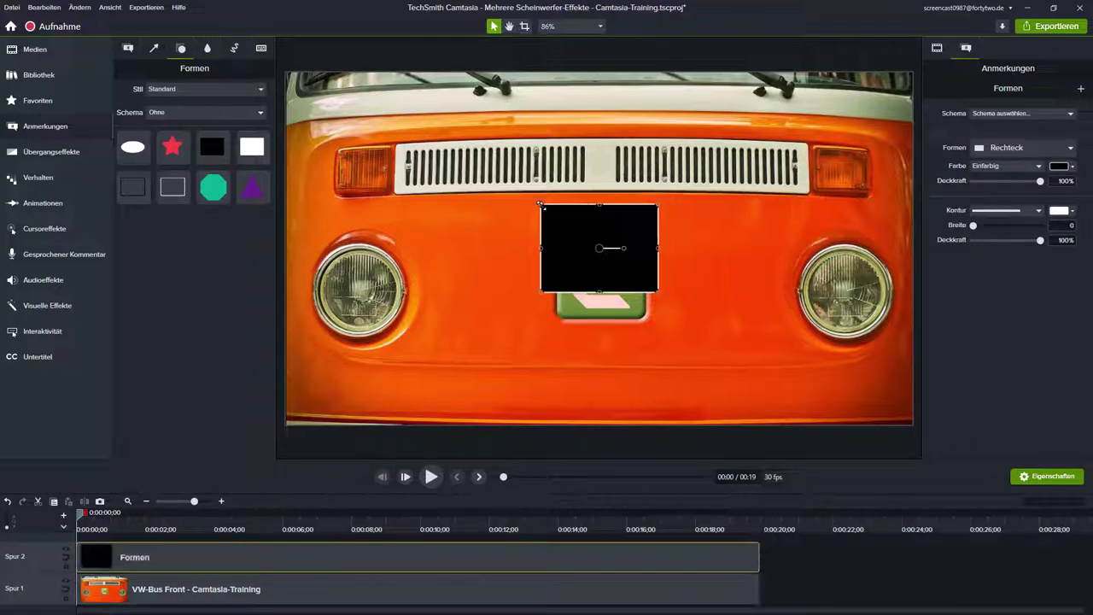
Stretch the black rectangle over the entire bus image and lower its opacity to darken the picture.
left_click_drag(541, 206, 285, 72)
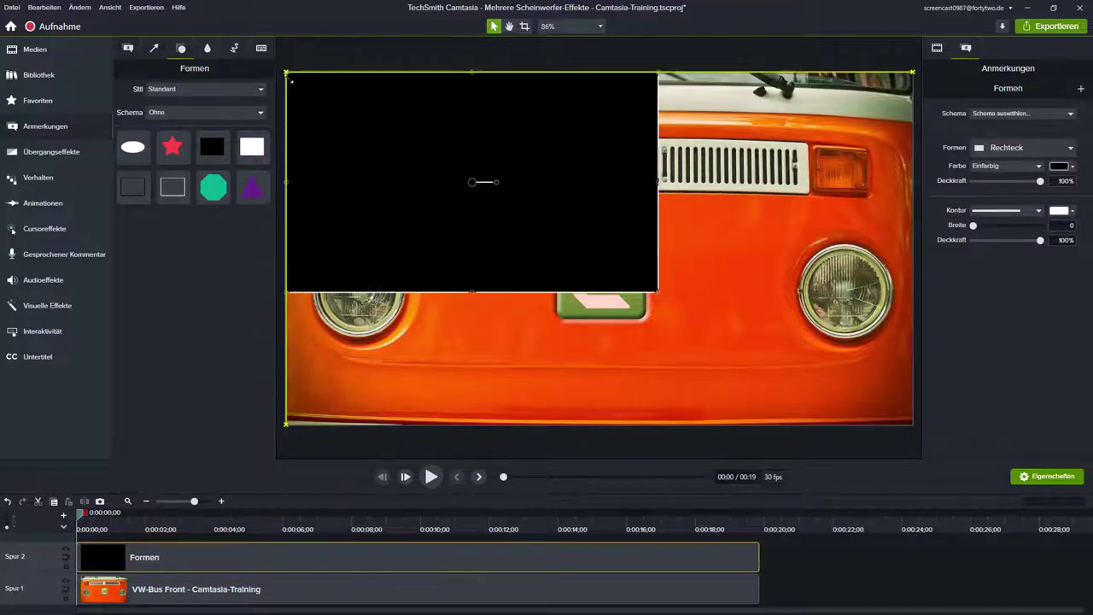
left_click_drag(657, 291, 914, 425)
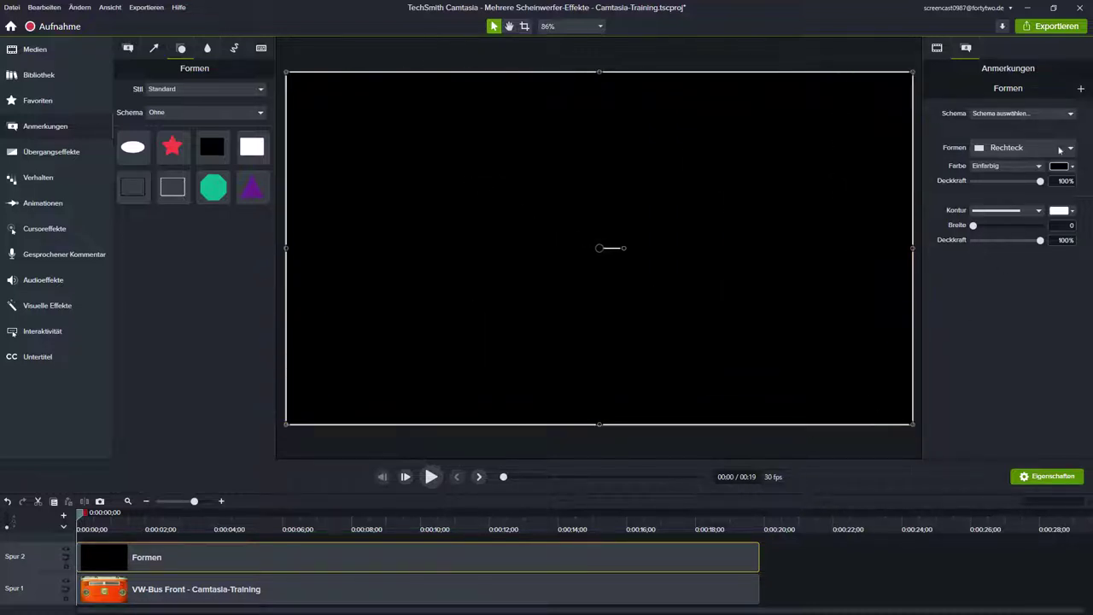
left_click_drag(1041, 181, 1024, 186)
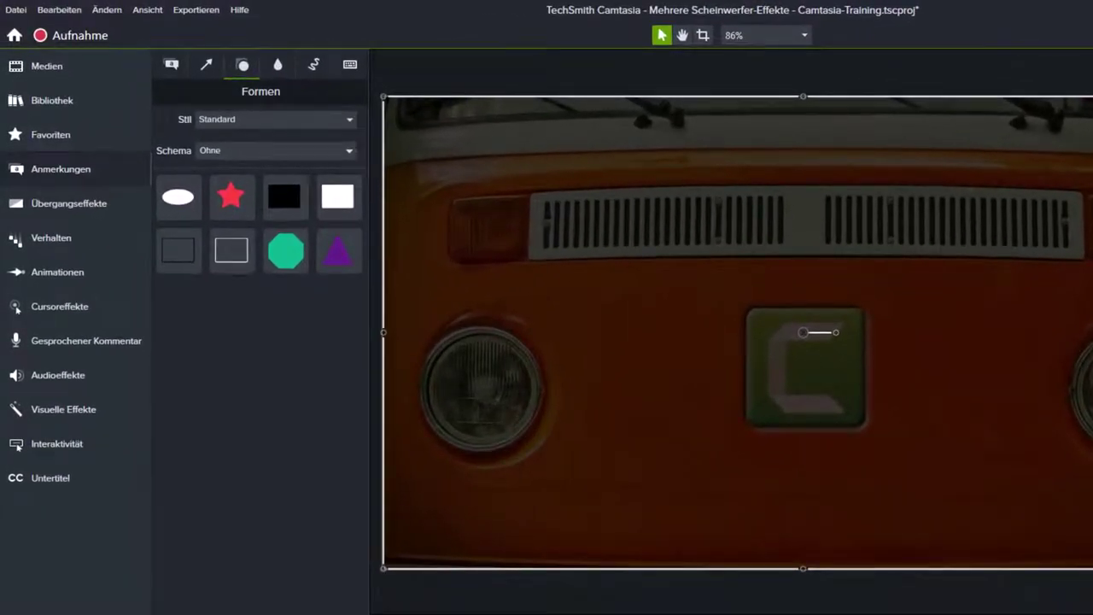
List shapes of all styles and place a yellow circle precisely over the left headlight.
left_click(258, 119)
left_click(237, 140)
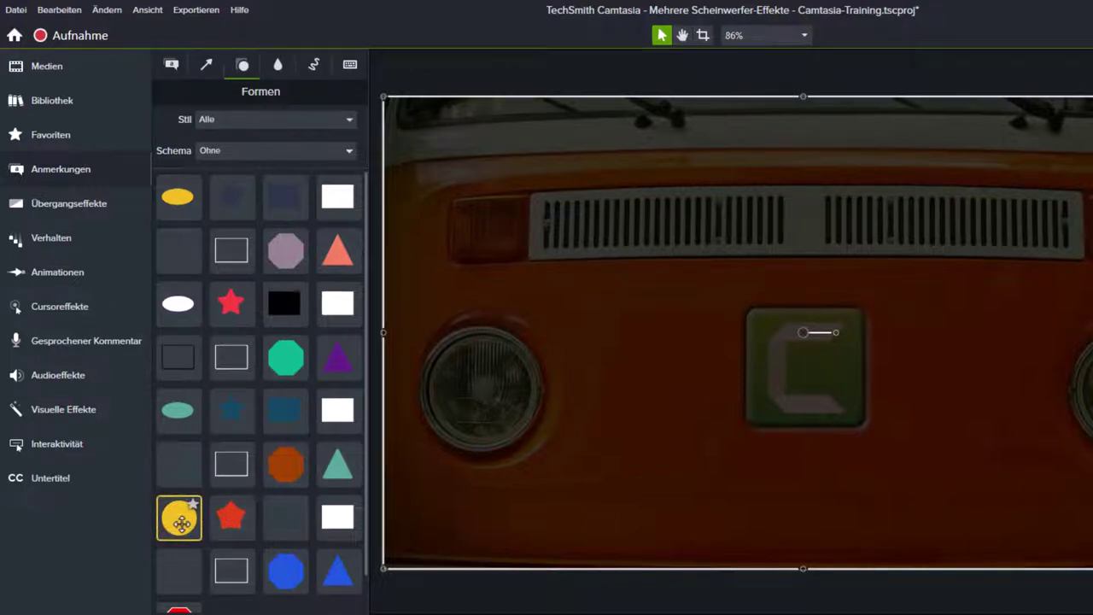
left_click_drag(179, 523, 484, 401)
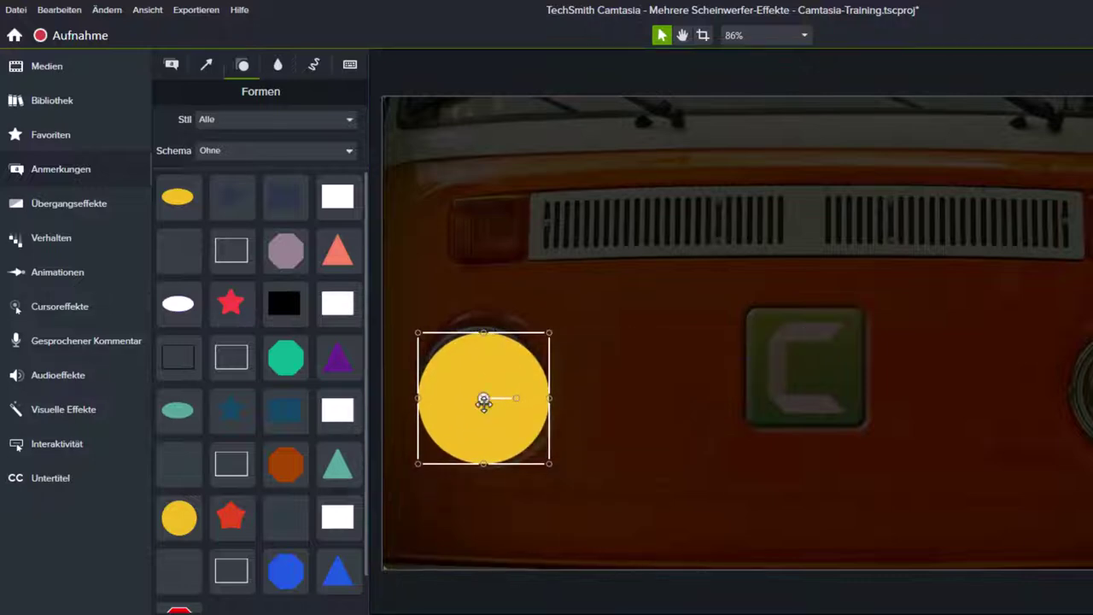
key("ctrl+udiaeresis")
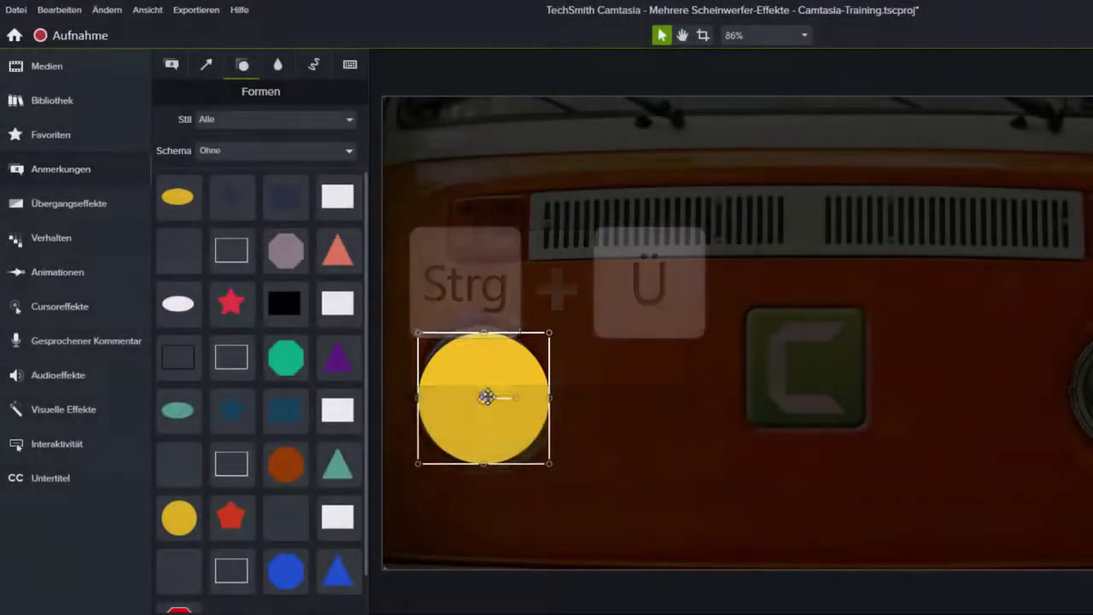
left_click_drag(487, 396, 480, 394)
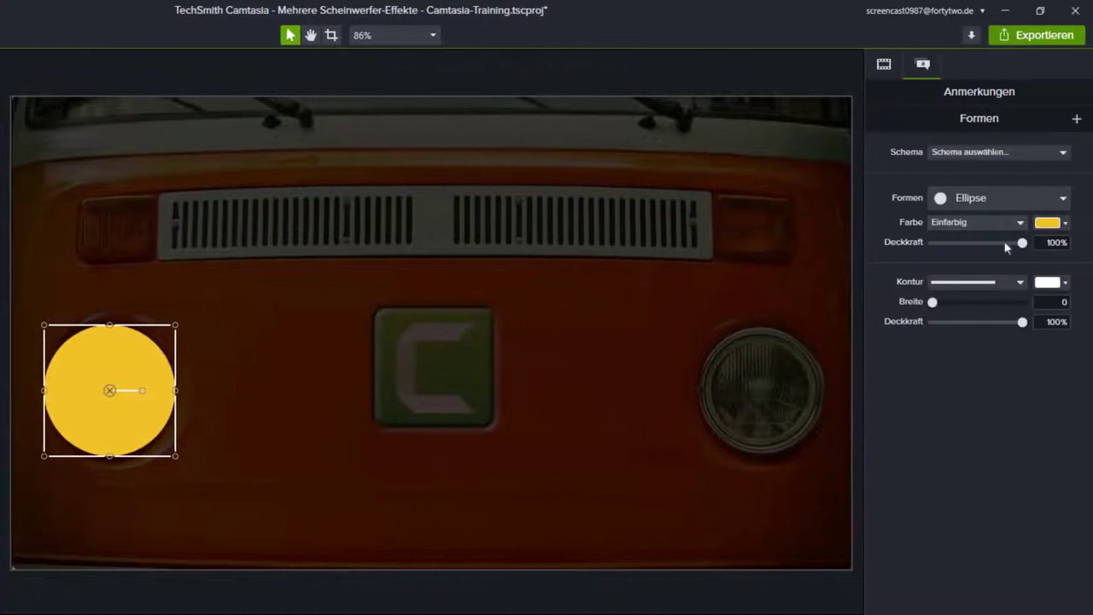
Set the yellow circle's opacity to 38% and extend its duration to the end of the bus clip.
left_click_drag(1005, 244, 967, 243)
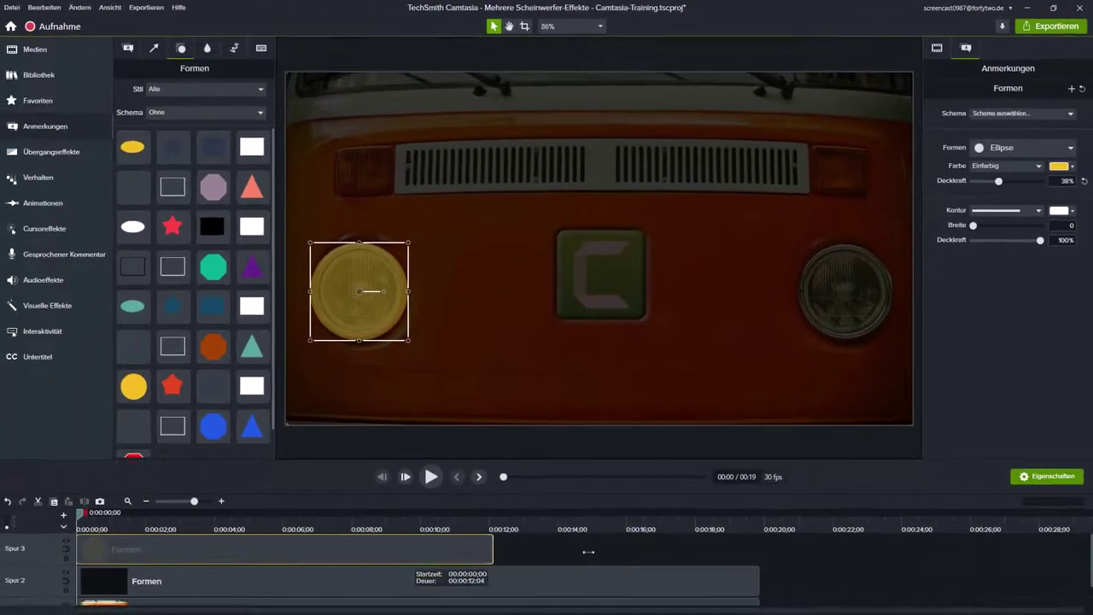
left_click_drag(489, 555, 758, 555)
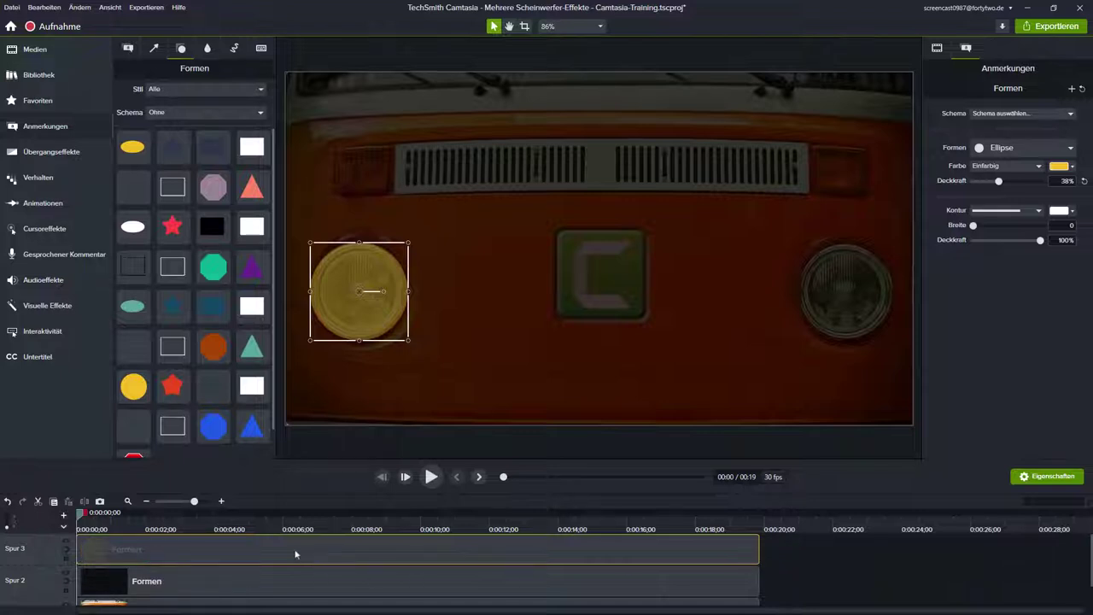
Duplicate the yellow circle and fit the copy over the right headlight.
key("ctrl+d")
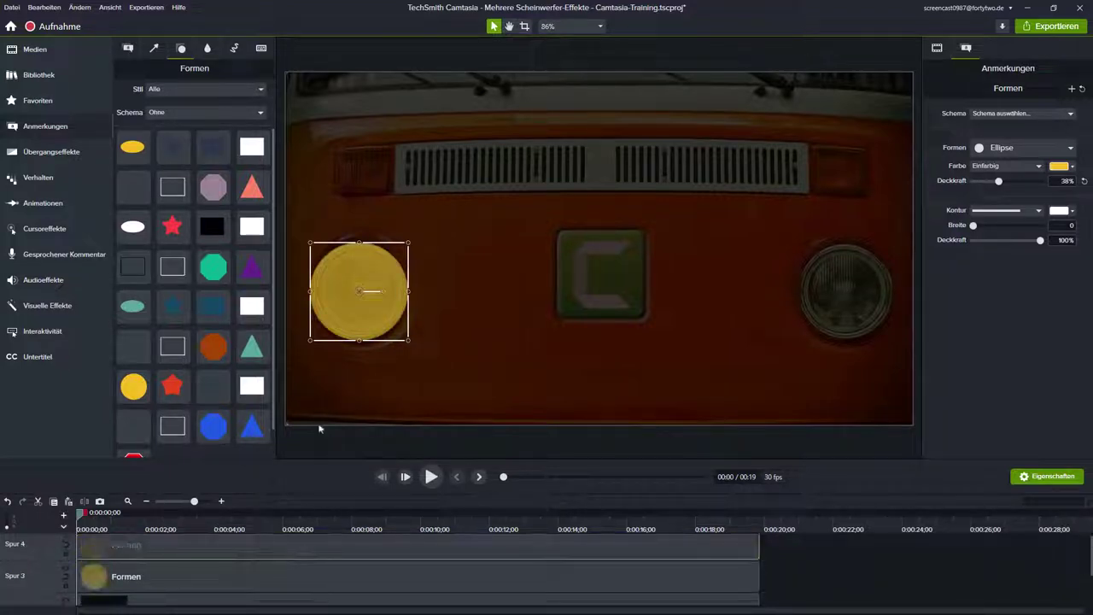
left_click_drag(361, 299, 846, 299)
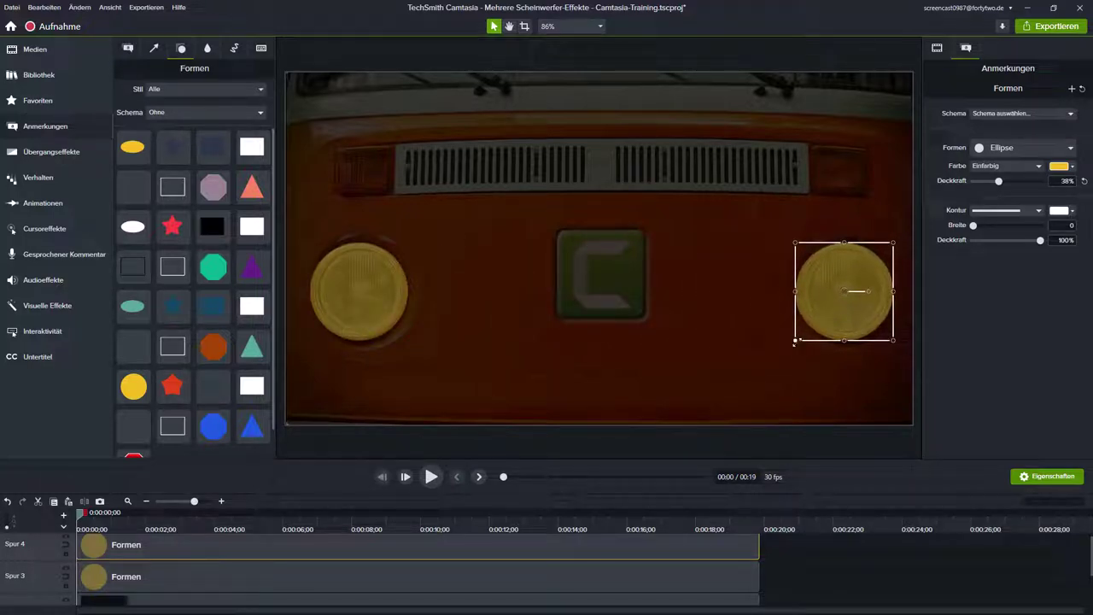
left_click_drag(800, 337, 799, 340)
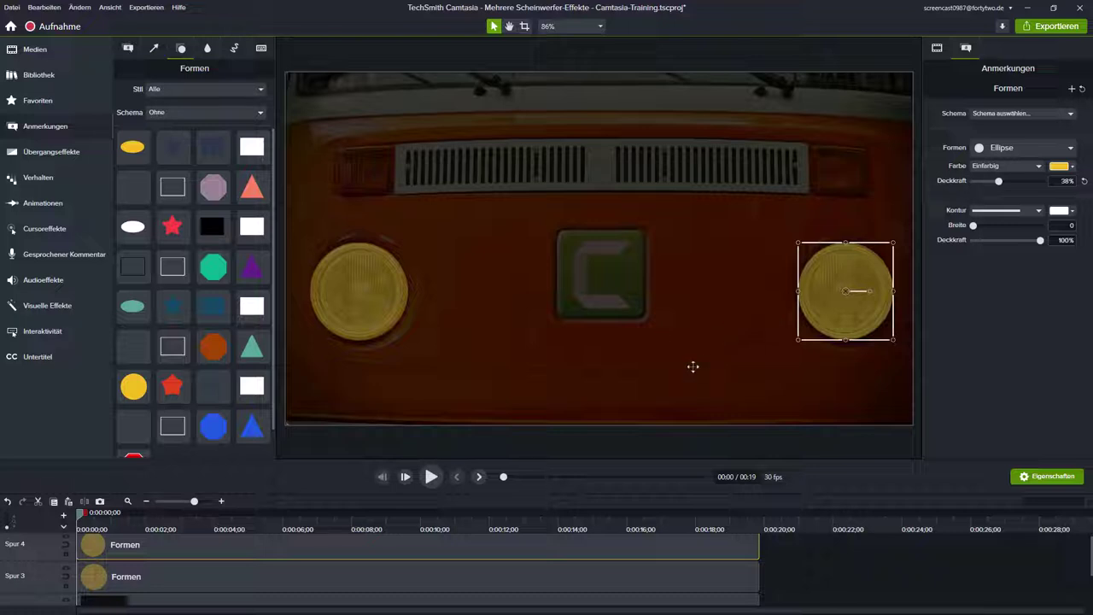
left_click(793, 550)
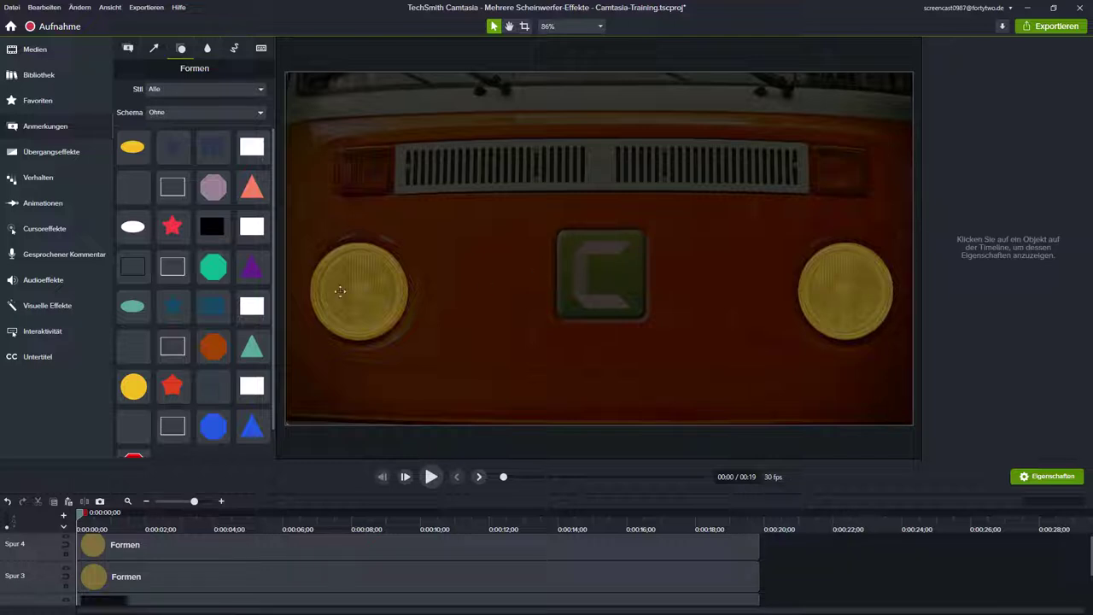
Place a white rectangle over the central C logo and resize it to a square about 177 by 177.
left_click_drag(255, 309, 620, 279)
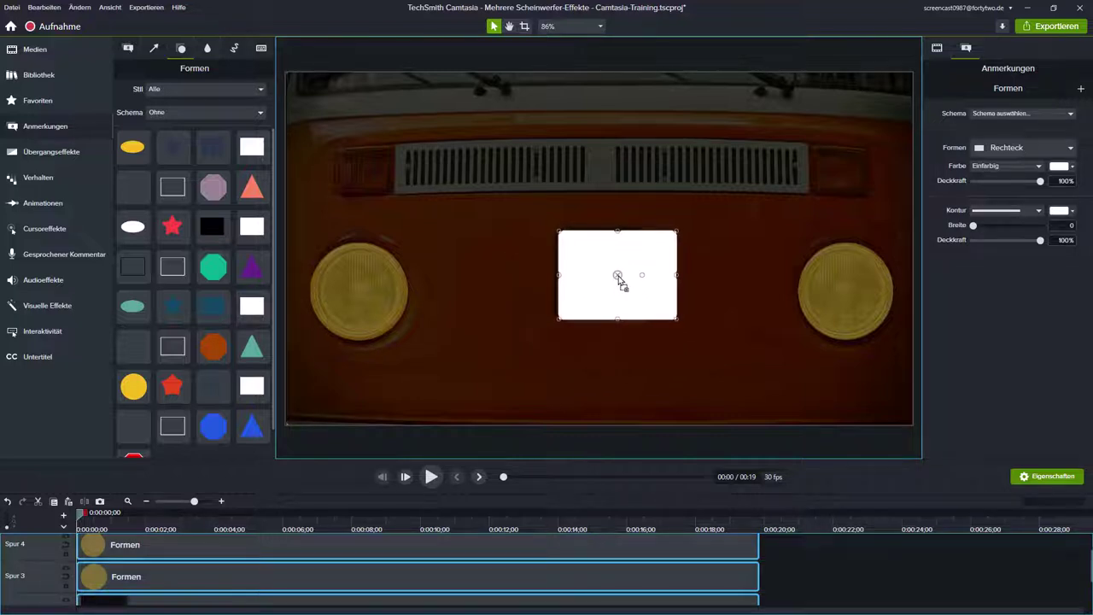
left_click_drag(676, 319, 645, 319)
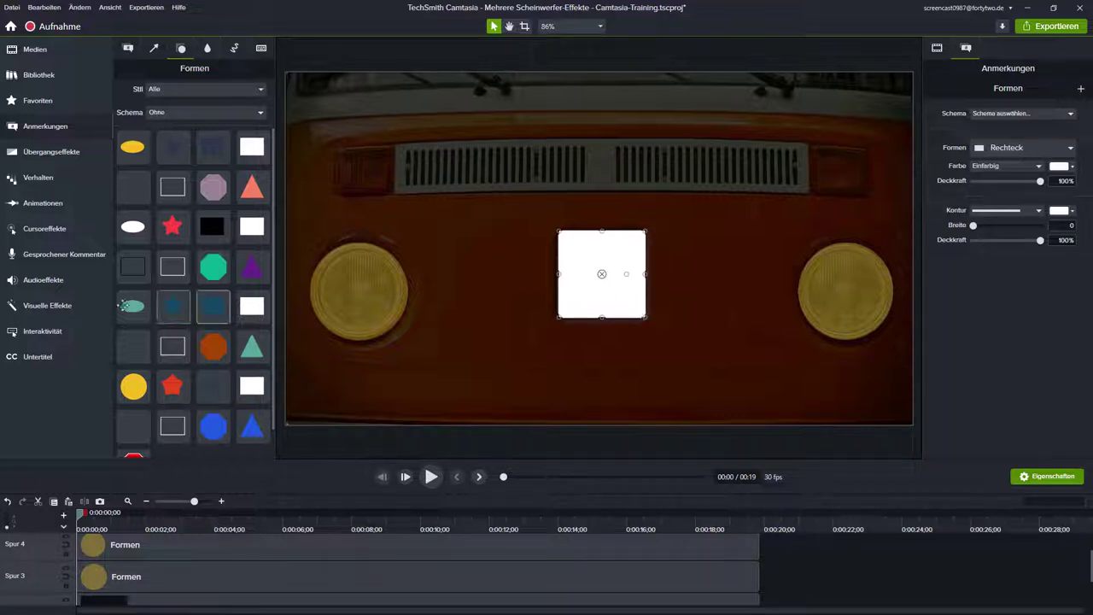
Apply the Eckenrundung visual effect to the white square over the logo.
left_click(47, 306)
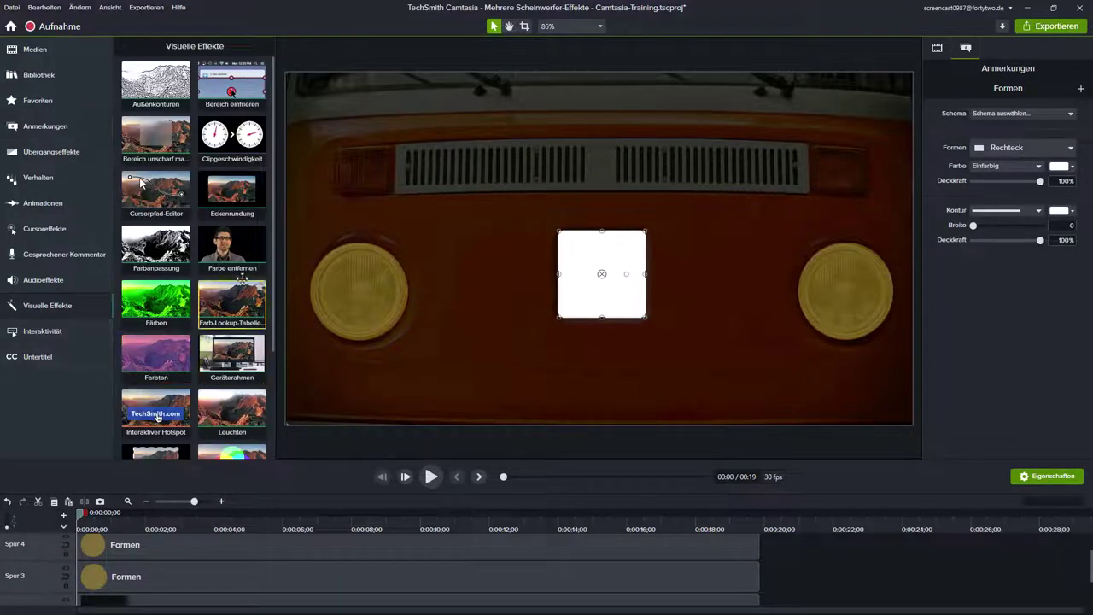
key("ctrl+a")
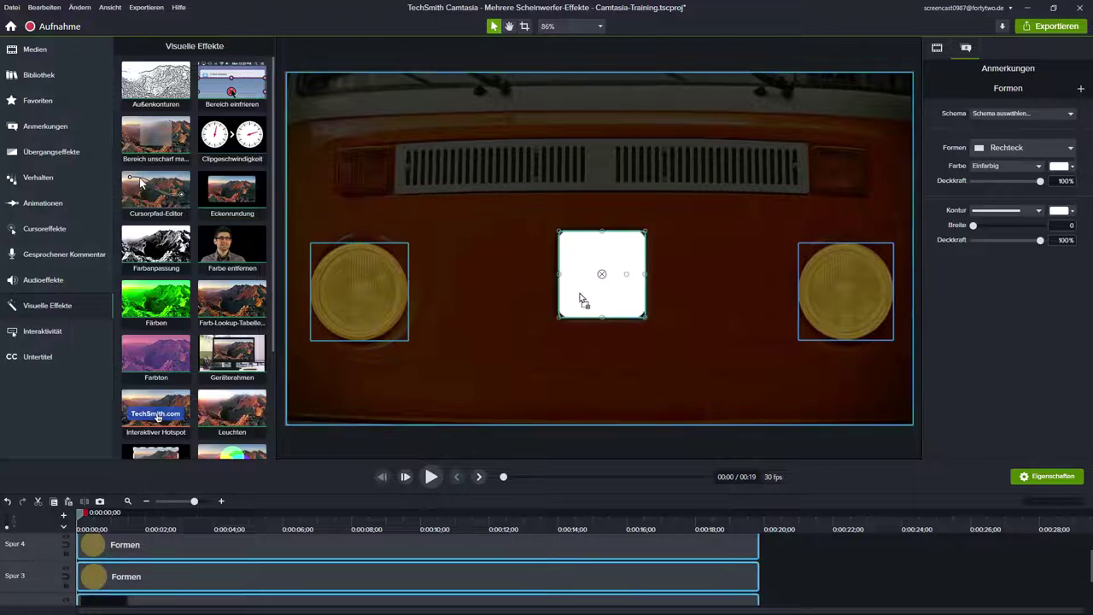
left_click(581, 299)
left_click(600, 367)
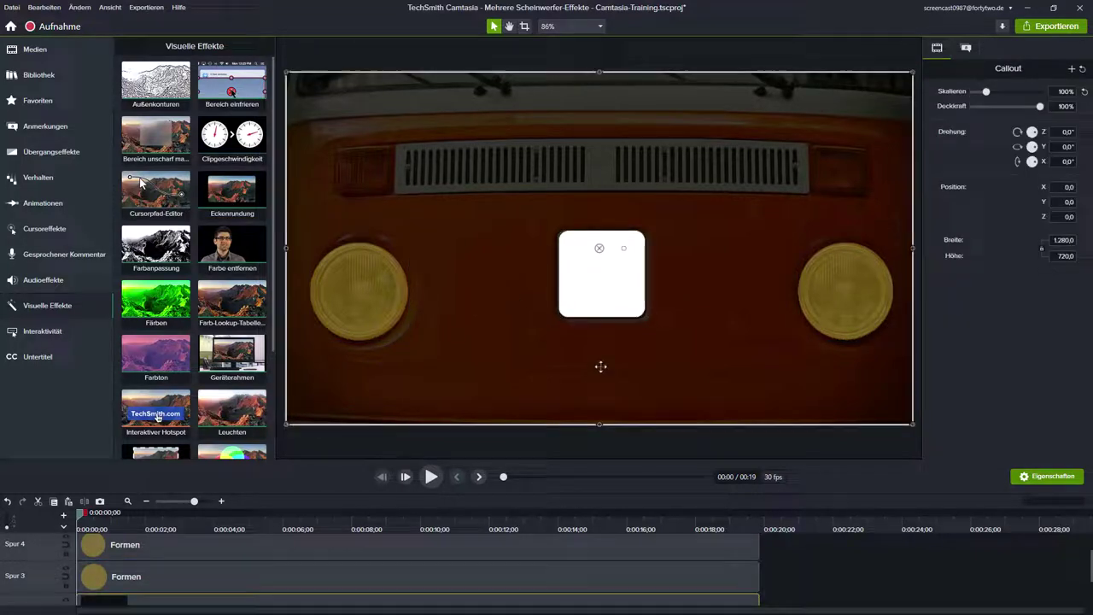
left_click(581, 288)
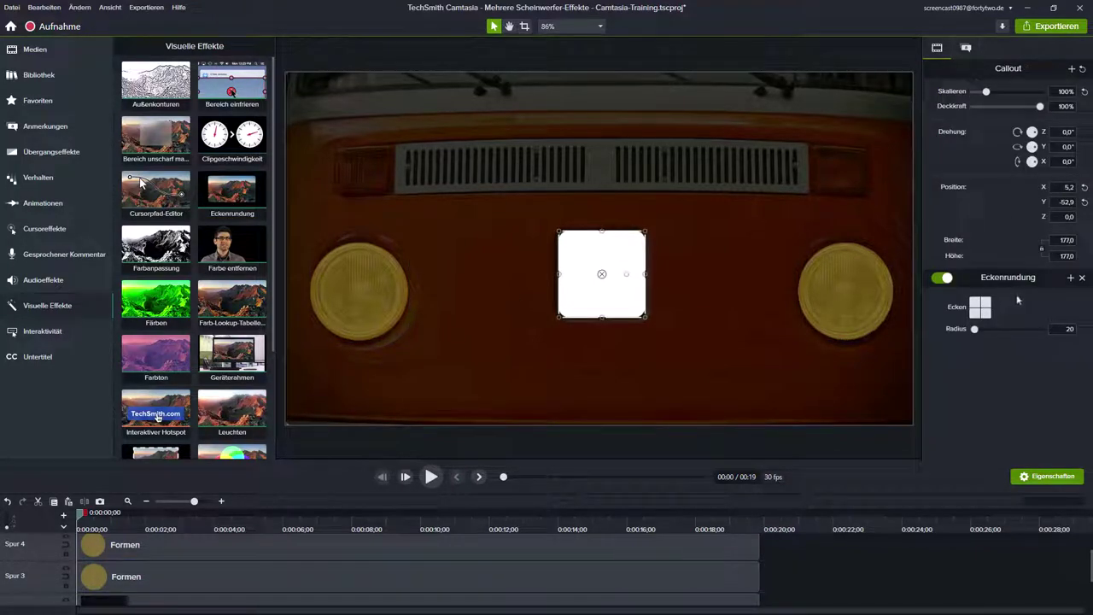
Set the white square's corner radius to 15, checking the fit at 65% opacity and returning the opacity to 100%.
left_click(1016, 107)
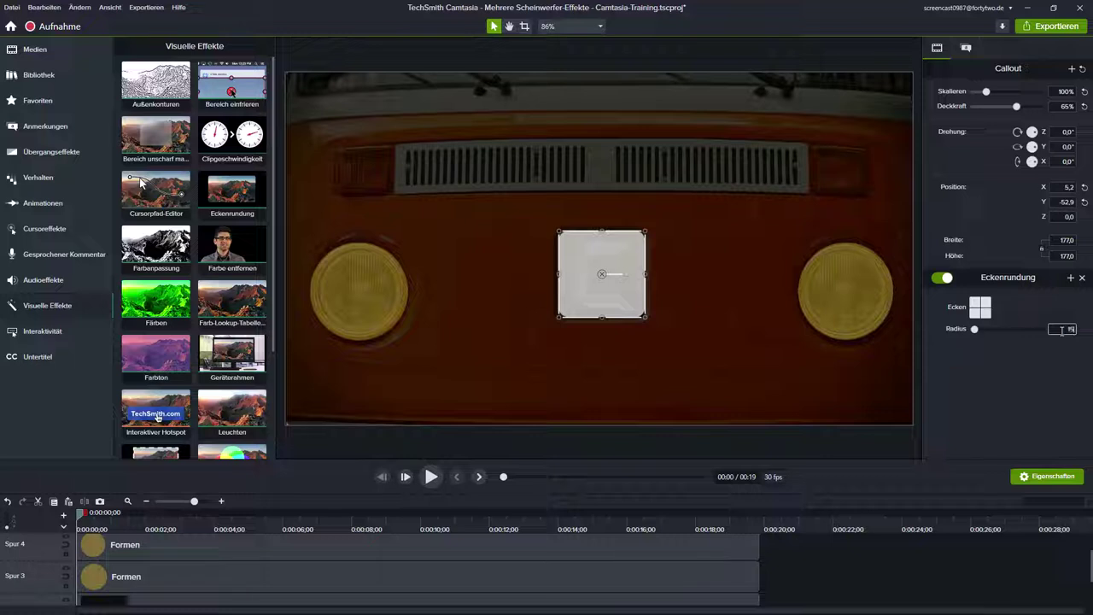
left_click(1061, 330)
type("15")
key("Return")
left_click_drag(1017, 106, 1083, 114)
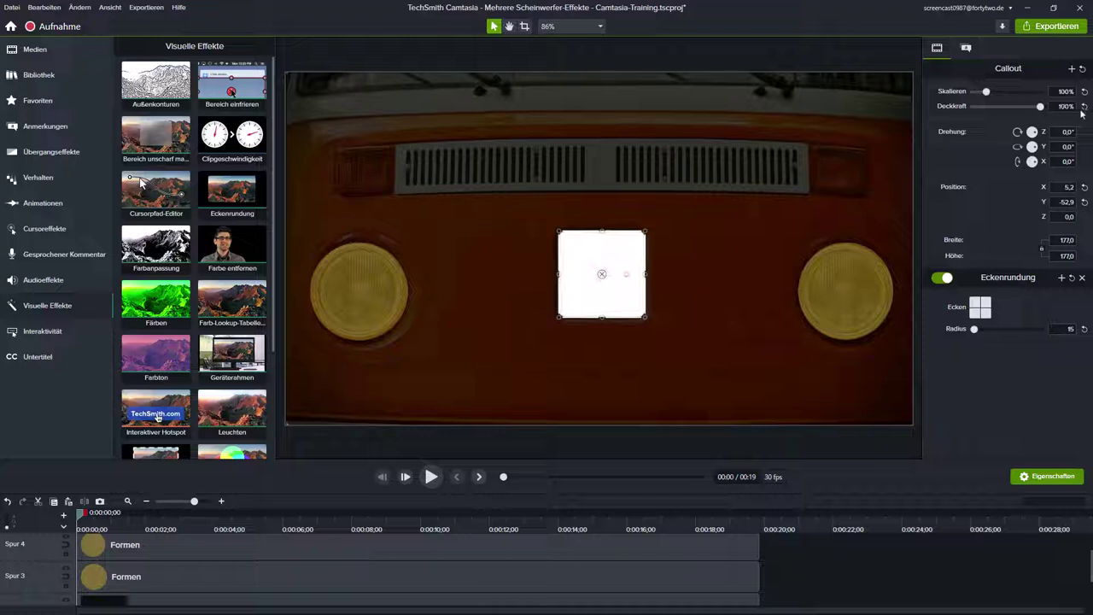
Set the fill opacity of both yellow headlight circles to 100%.
left_click(379, 583)
left_click(371, 545, "ctrl")
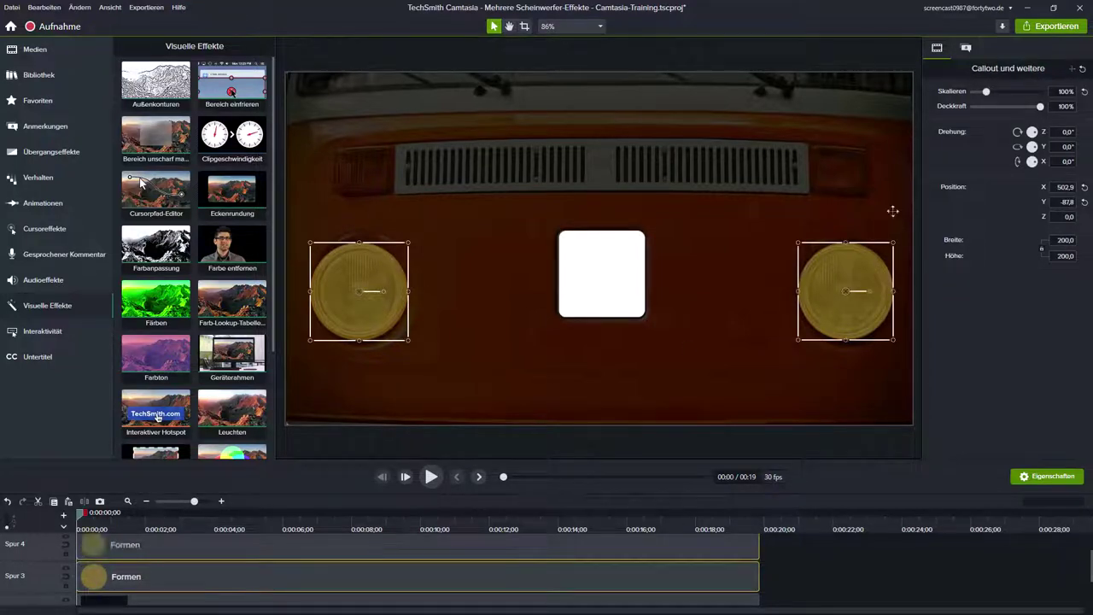
left_click(822, 322, "ctrl")
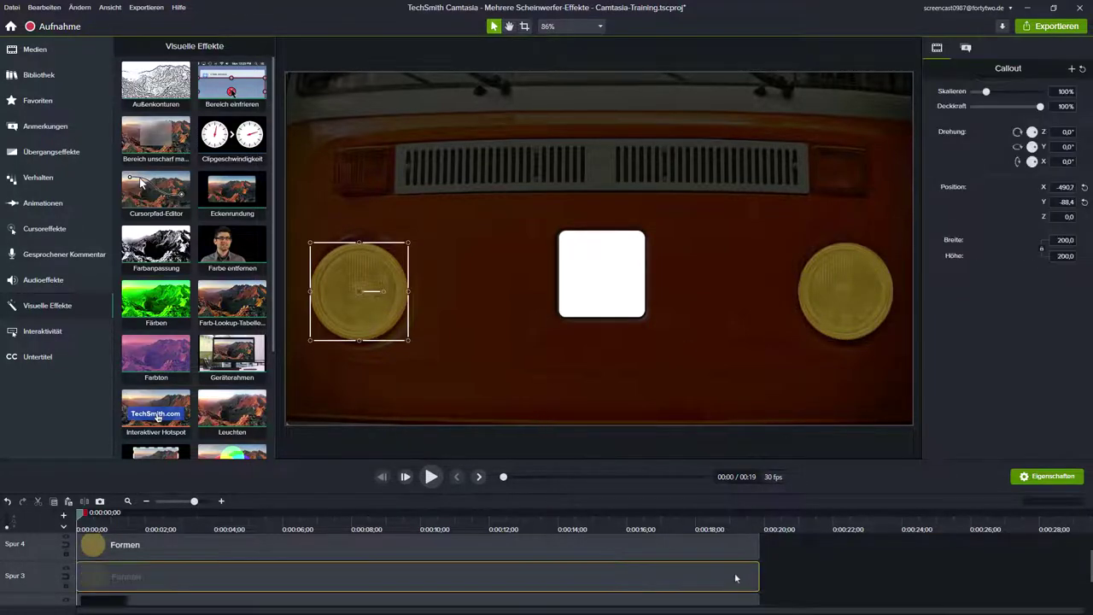
left_click(967, 49)
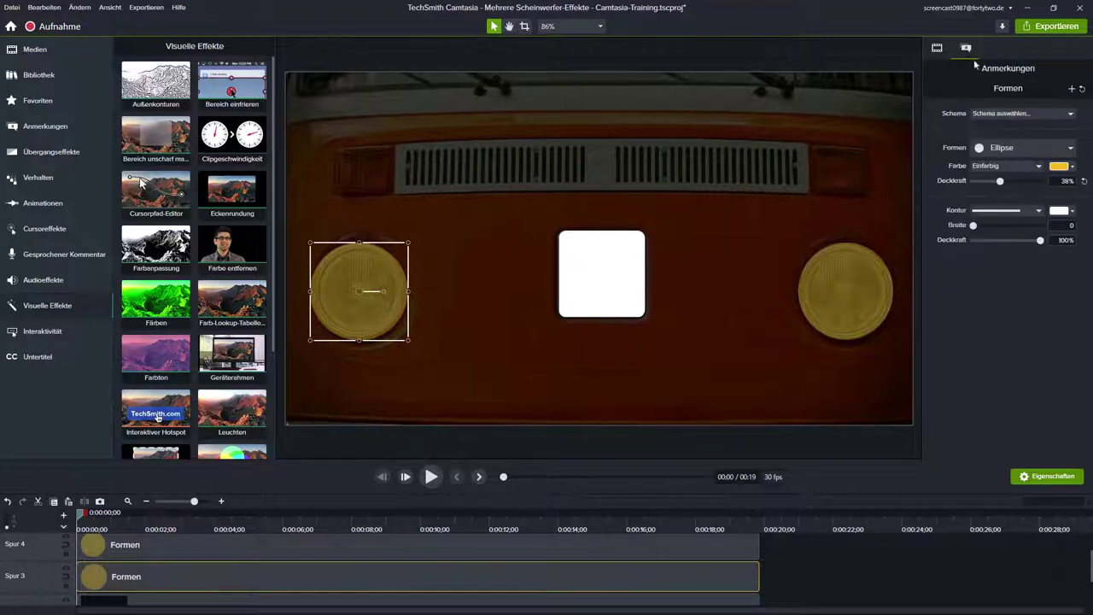
left_click_drag(998, 185, 1087, 187)
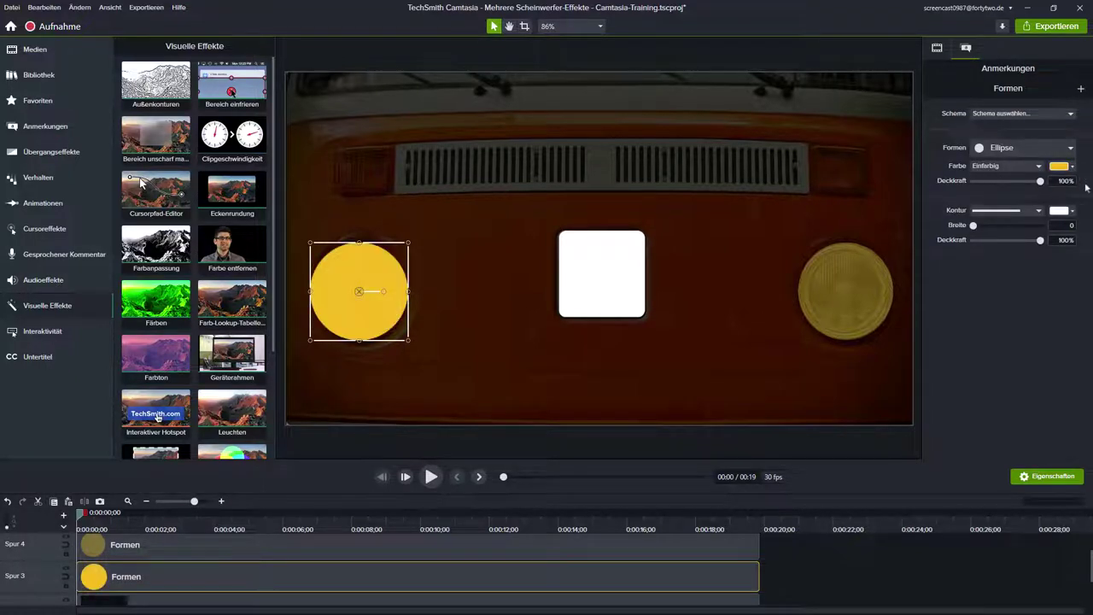
left_click(694, 544)
left_click_drag(998, 184, 1087, 186)
Extend the white square to the end of the bus clip and group it with the two yellow circles.
scroll(823, 561, "up", 1)
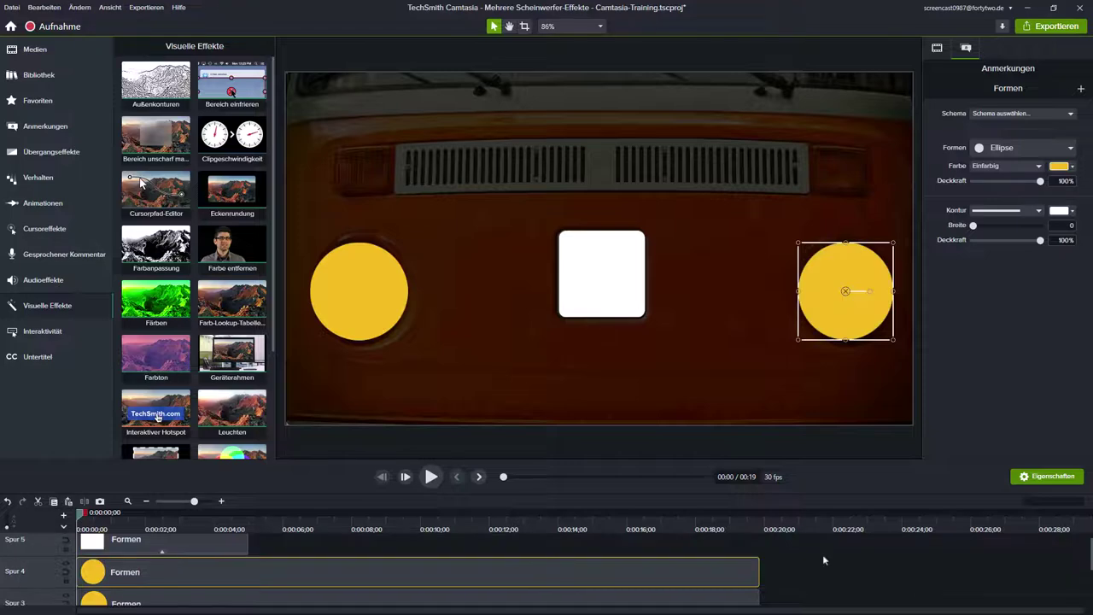
left_click_drag(248, 540, 607, 545)
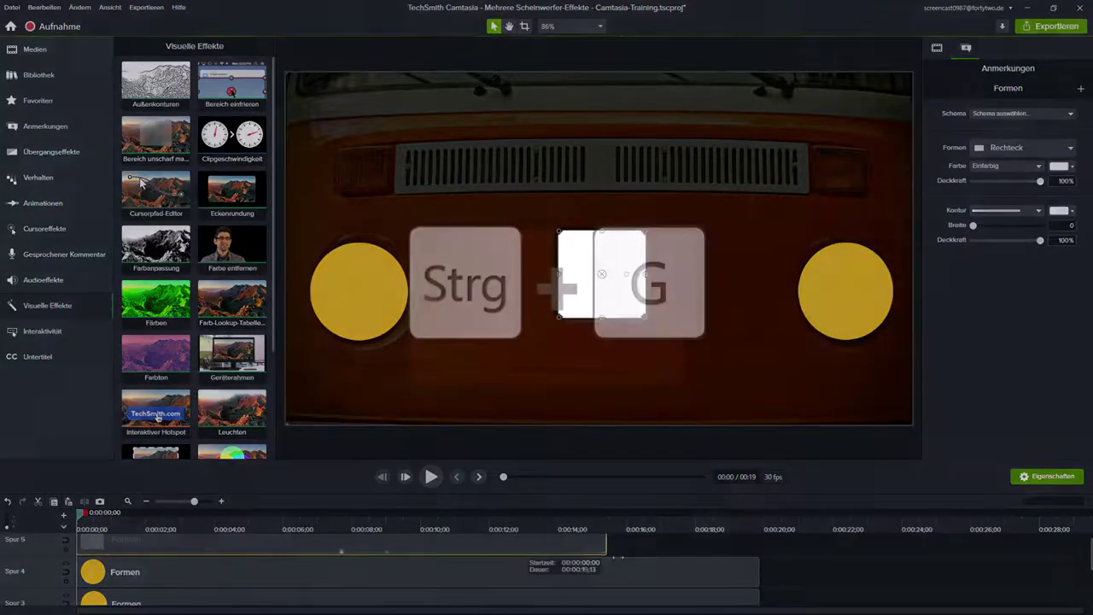
key("ctrl+a")
key("ctrl+g")
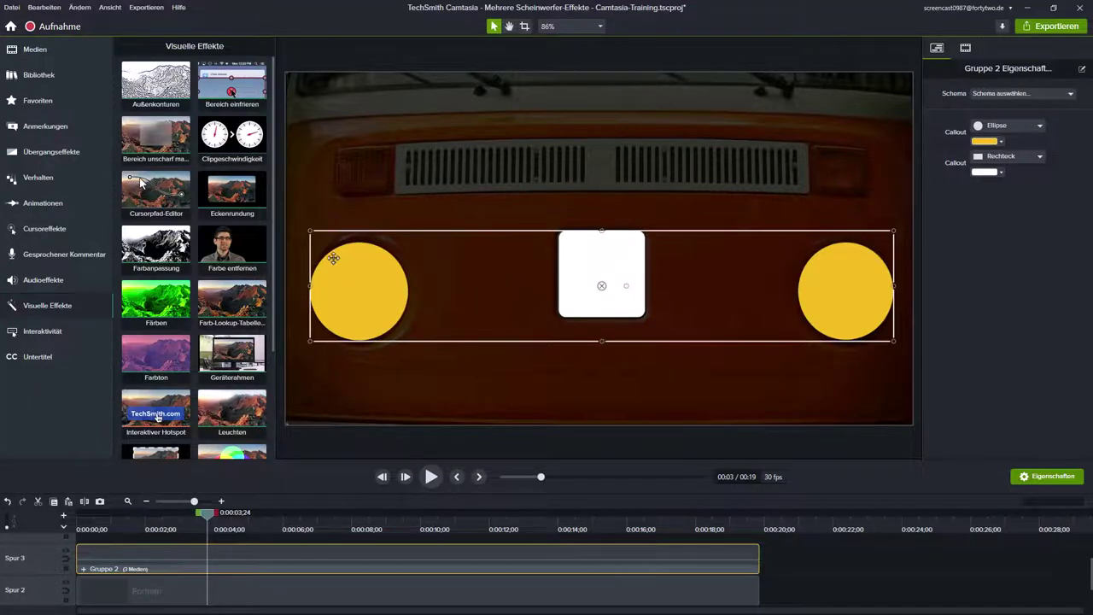
Apply the Medien-Spurmaske effect to the grouped shapes in Alphakanal invertieren mode and check the spotlights at different points in time.
scroll(275, 300, "down", 1)
scroll(275, 300, "down", 6)
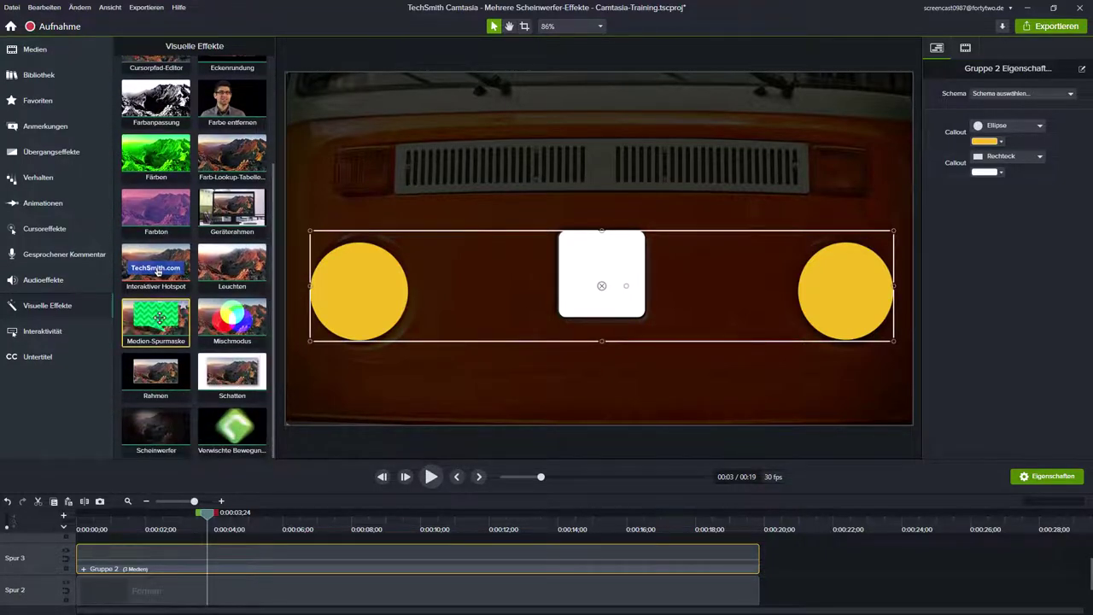
left_click_drag(158, 325, 215, 560)
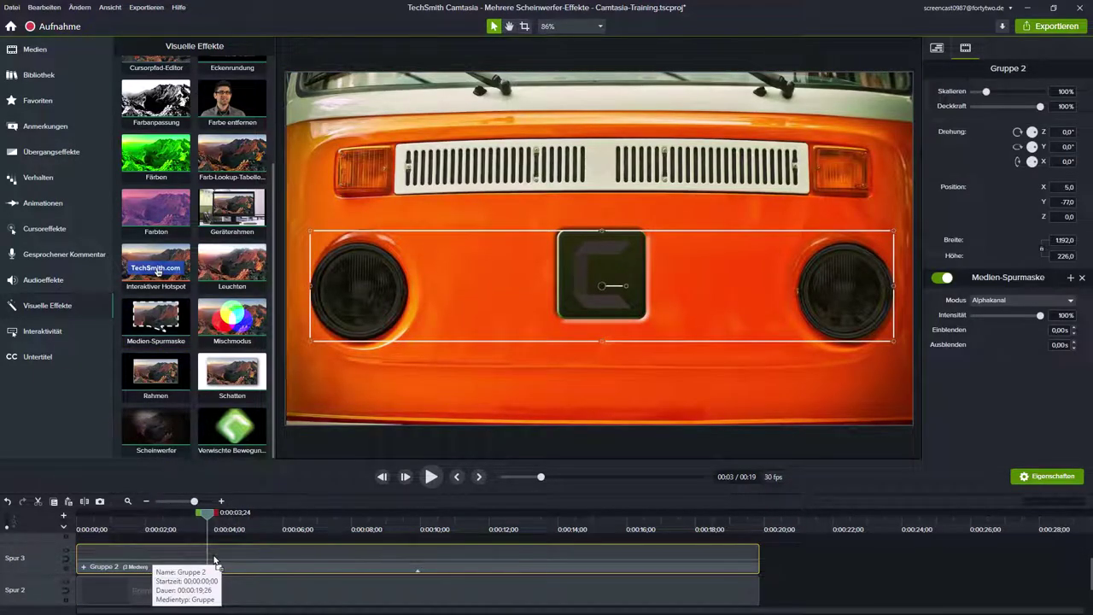
left_click(1044, 305)
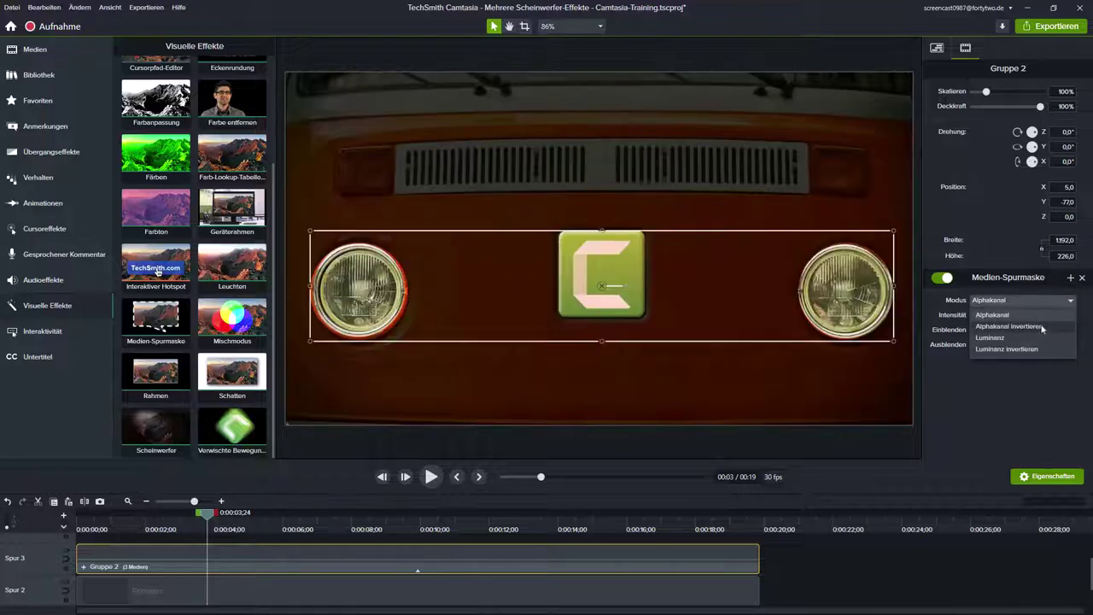
left_click(1008, 326)
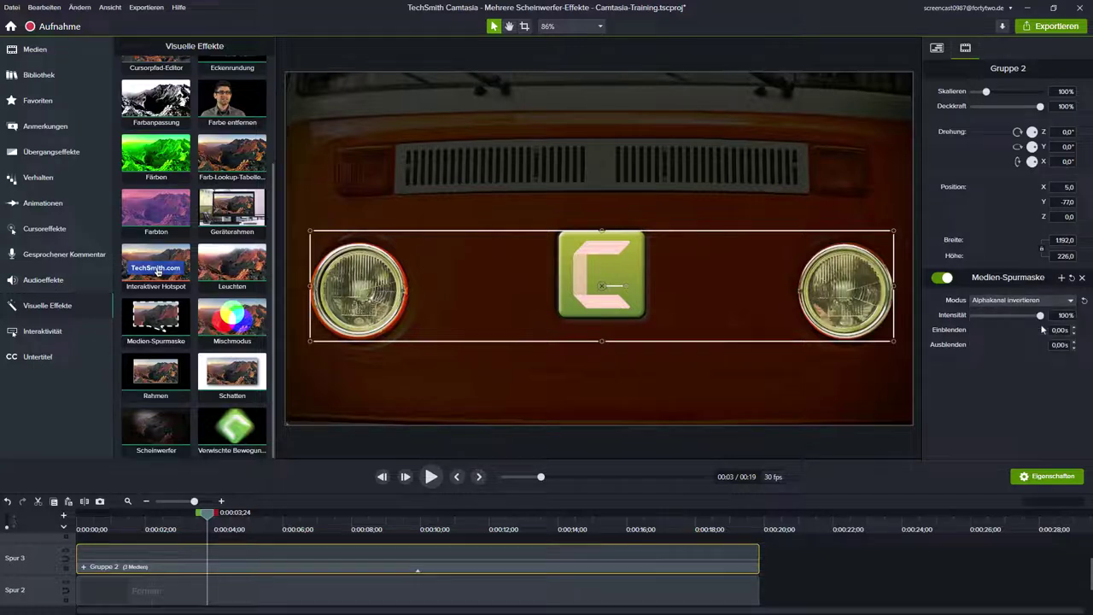
left_click(823, 523)
left_click(411, 523)
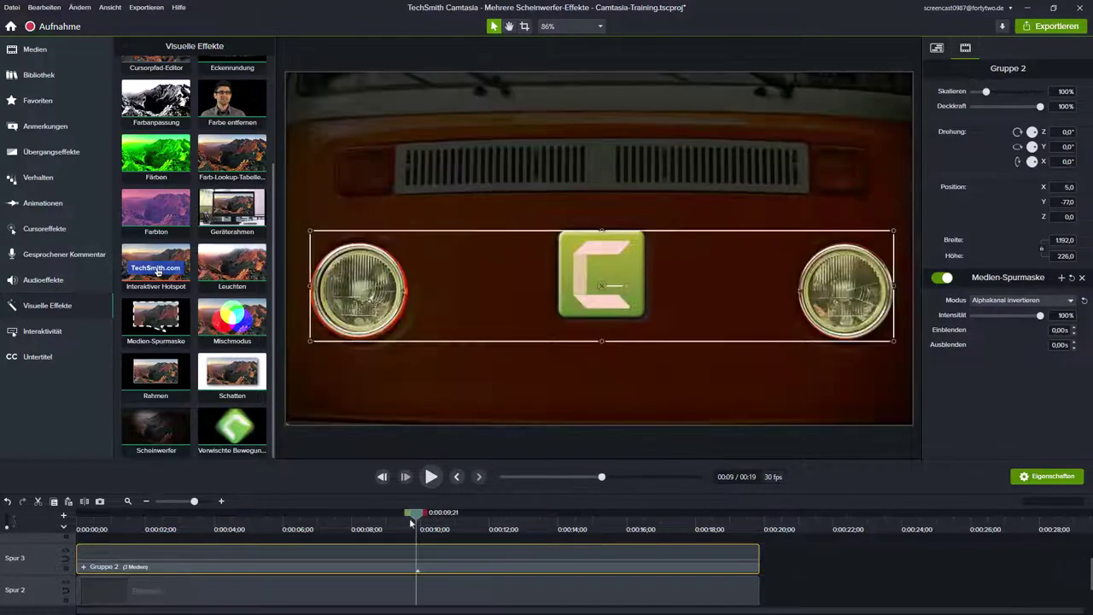
left_click(277, 532)
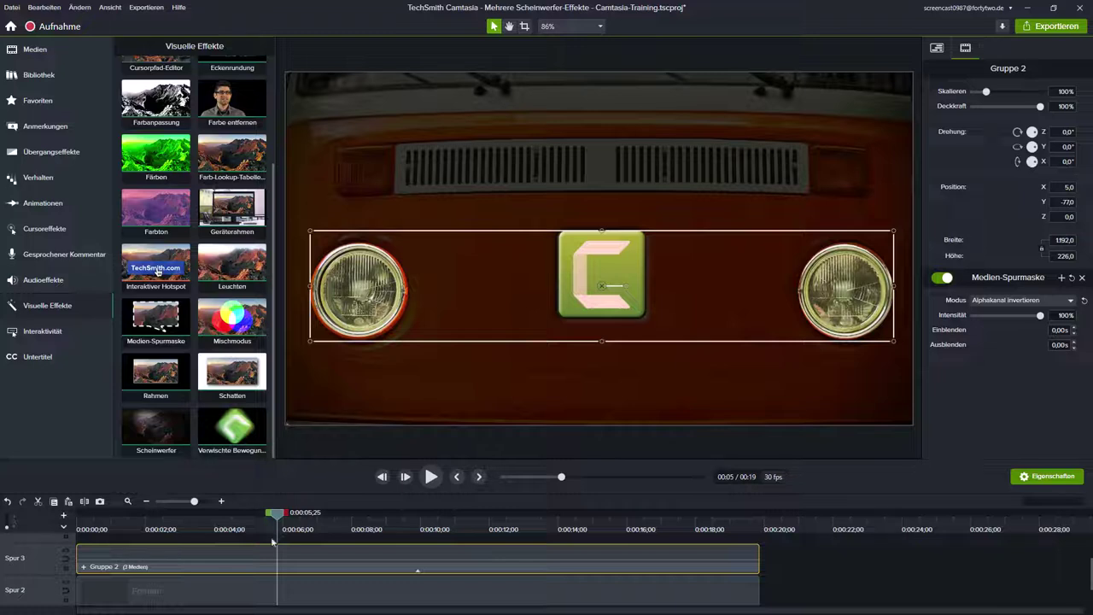
left_click(273, 542)
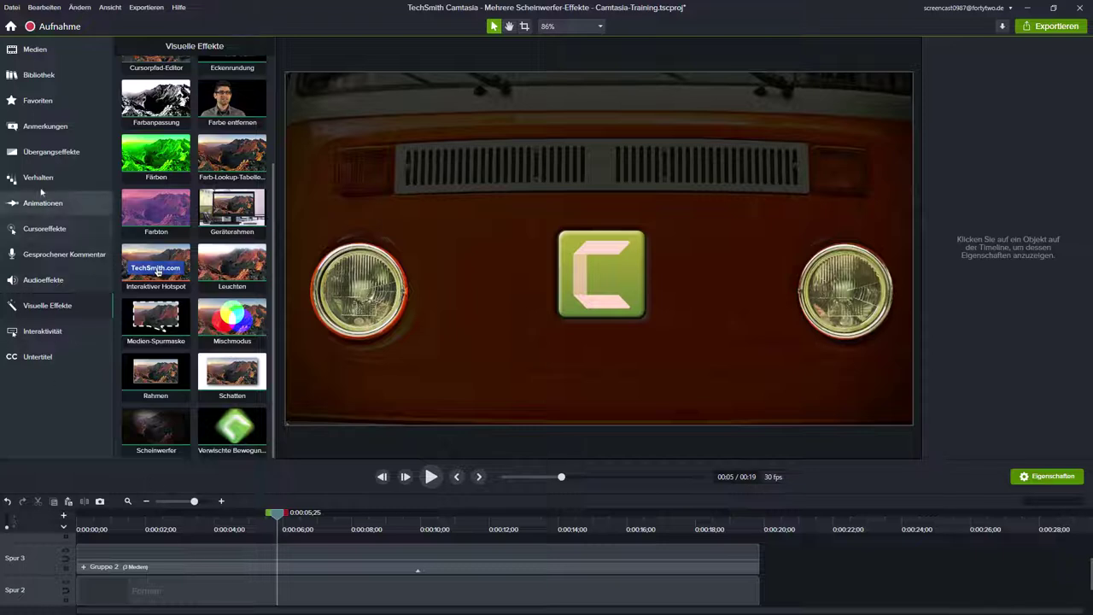
Add the Blende transition to the start and end of the grouped shapes' clip and play the fade-in from the beginning.
left_click(100, 158)
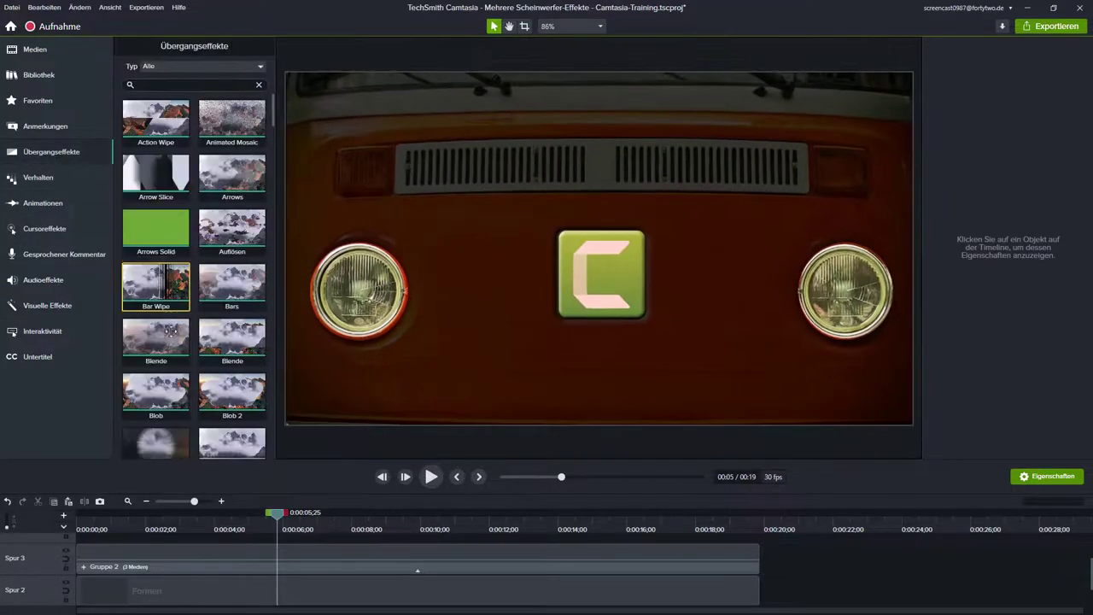
left_click_drag(157, 338, 144, 545)
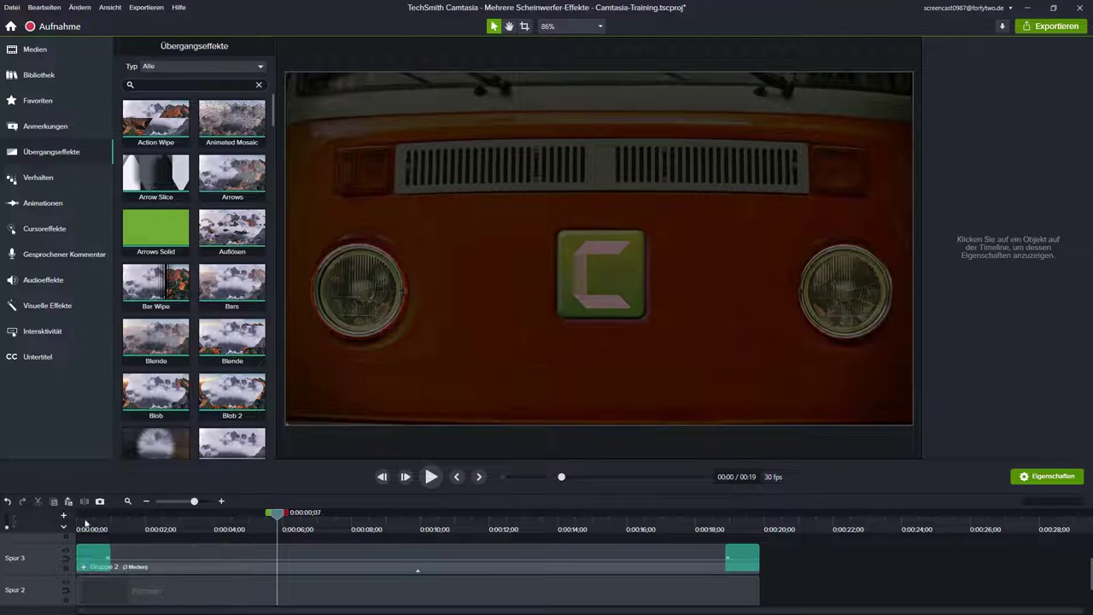
key("ctrl+Home")
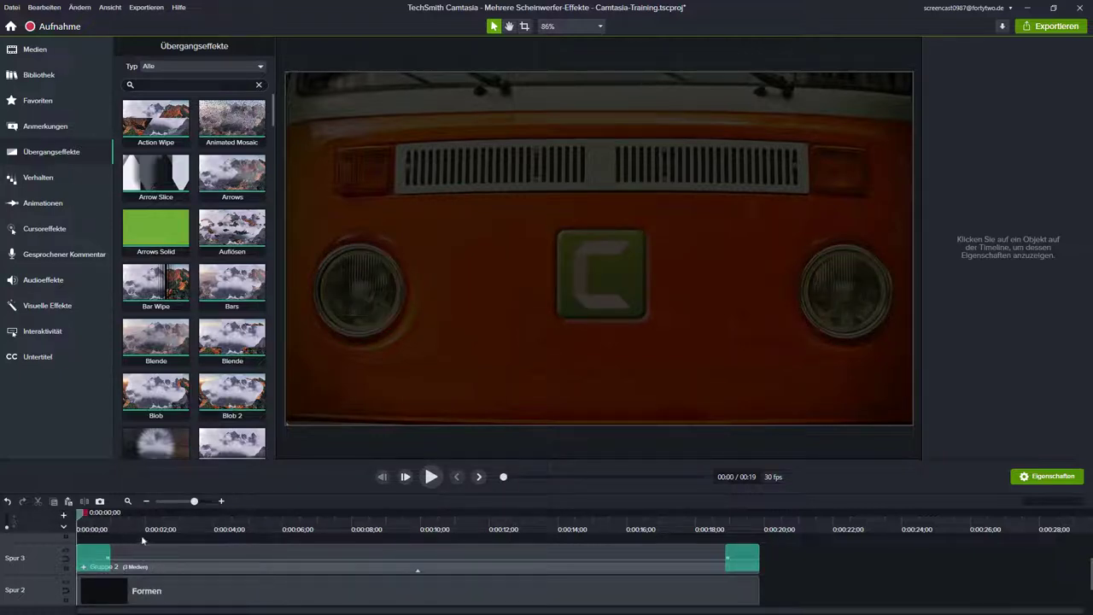
key("space")
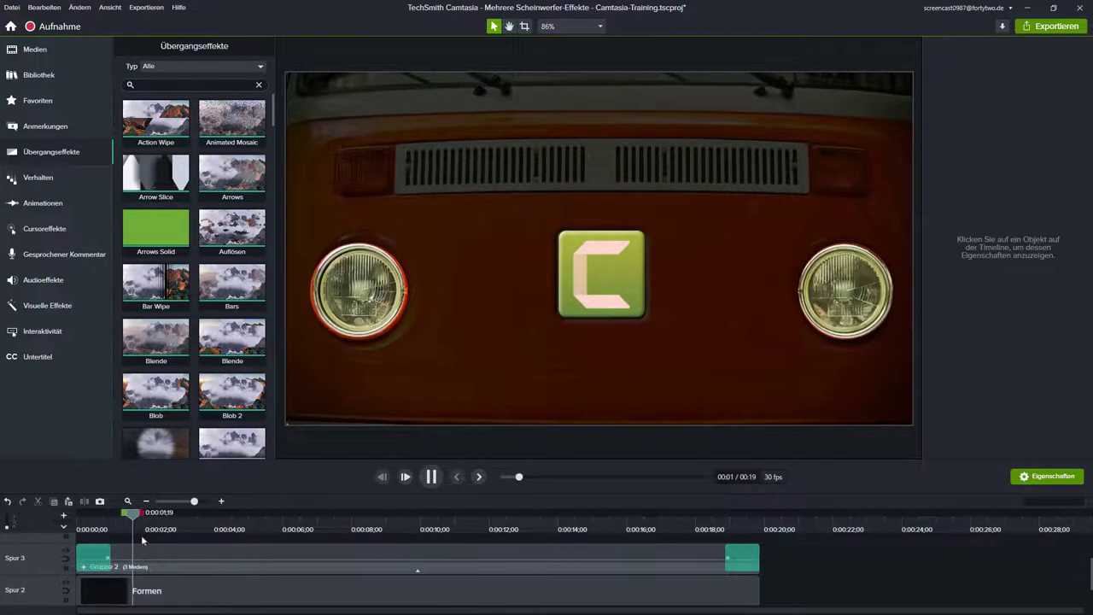